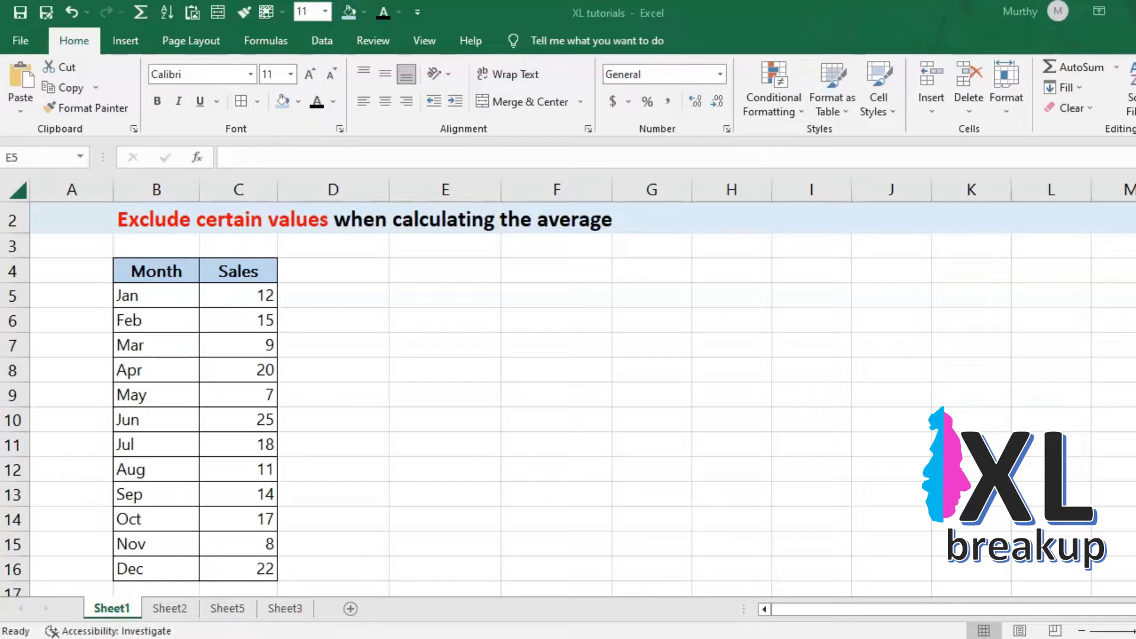
Enter 'Average sales excluding the values less than 10' in E5, capitalizing the first letter
{"action": "left_click", "coordinate": [409, 302]}
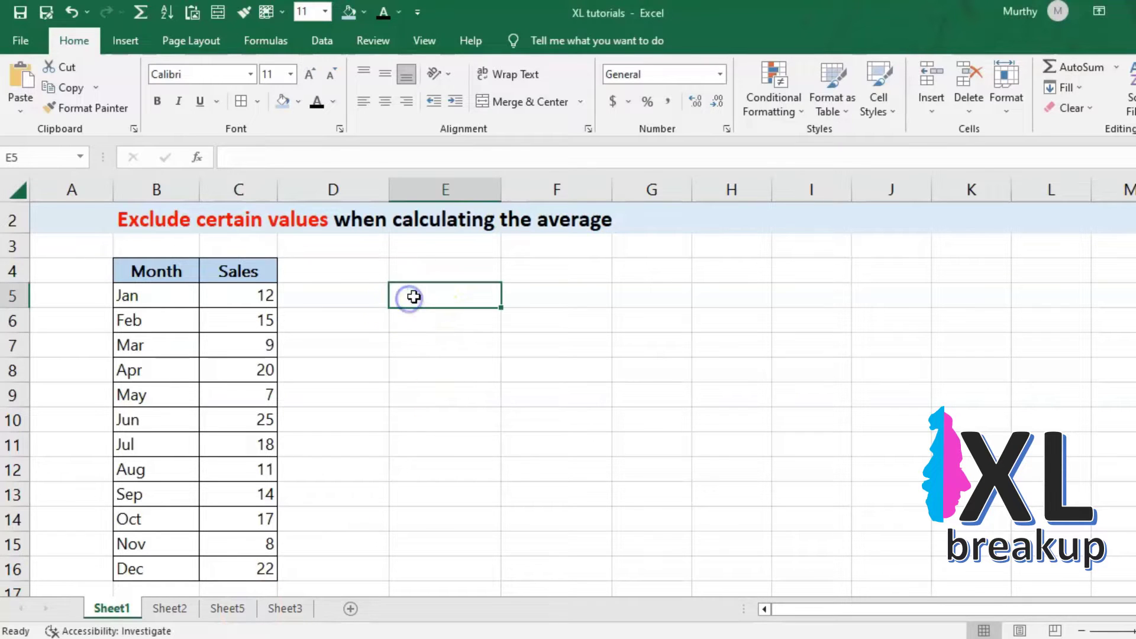
{"action": "type", "text": "average sales excluding the values less than 10"}
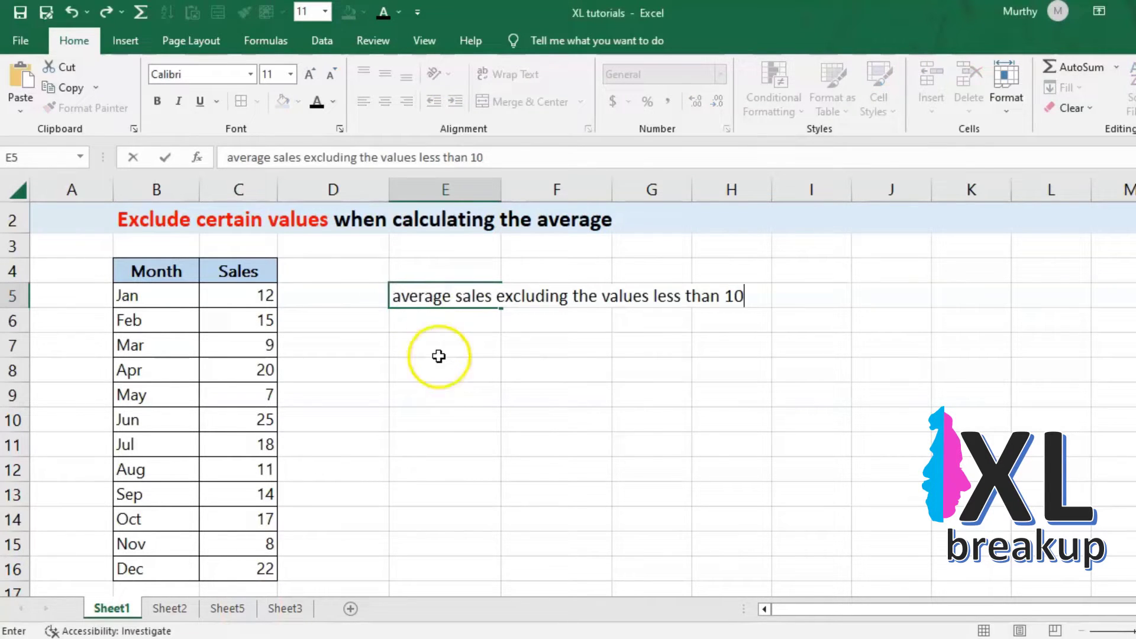
{"action": "left_click", "coordinate": [376, 296]}
{"action": "key", "text": "Home"}
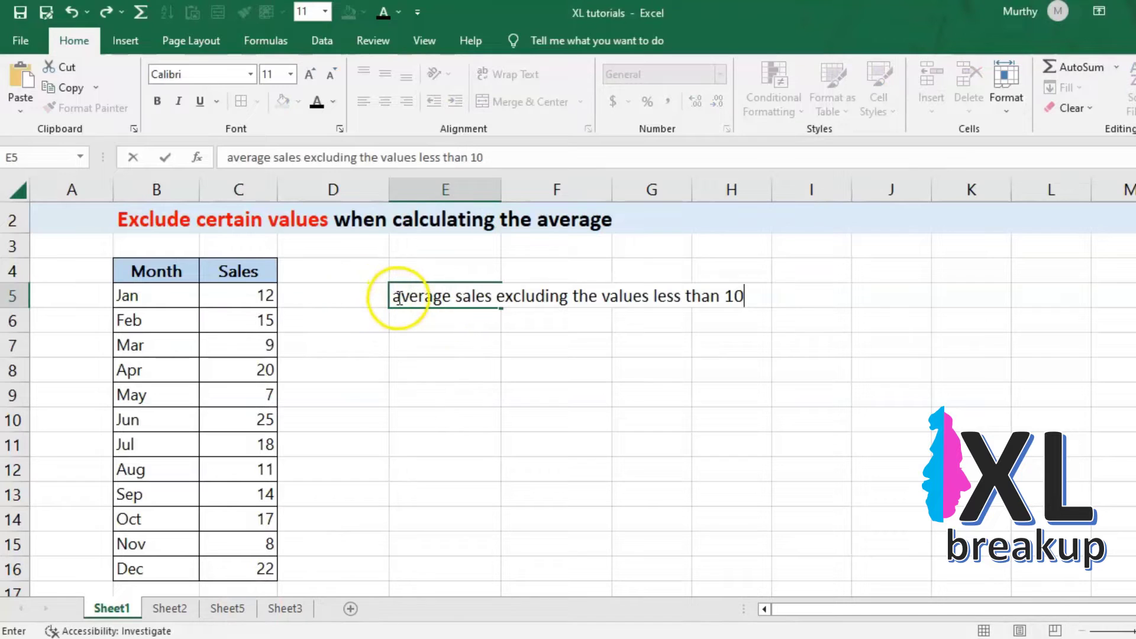
{"action": "key", "text": "F2"}
{"action": "key", "text": "Delete"}
{"action": "type", "text": "A"}
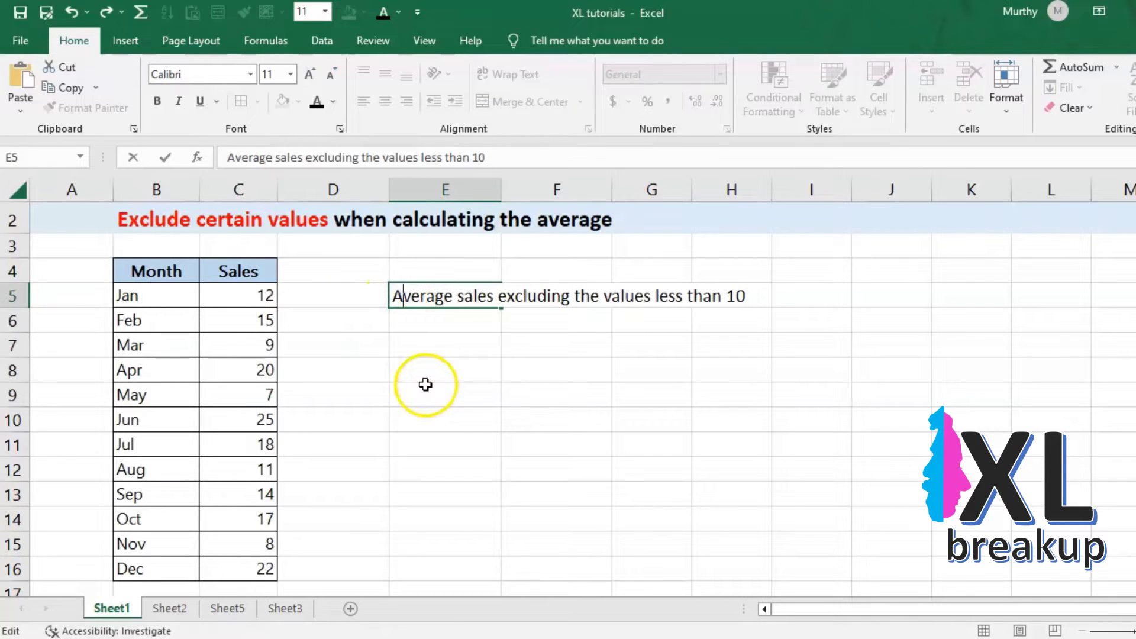
{"action": "key", "text": "Return"}
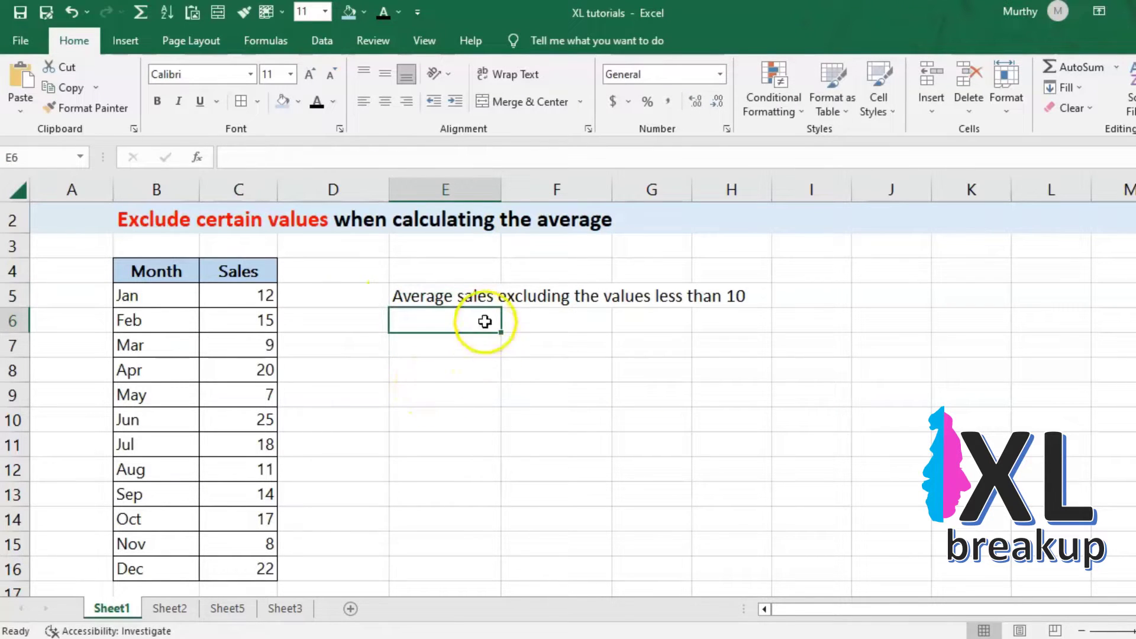
Start an =AVERAGEIF( formula in cell I5 beside the label
{"action": "left_click", "coordinate": [825, 296]}
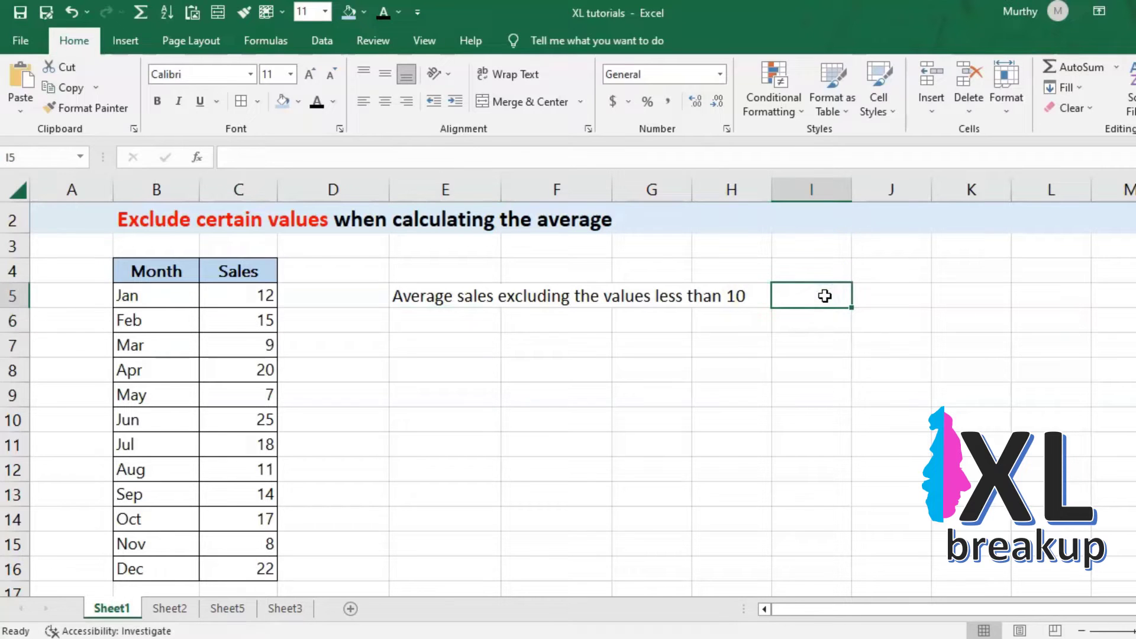
{"action": "type", "text": "="}
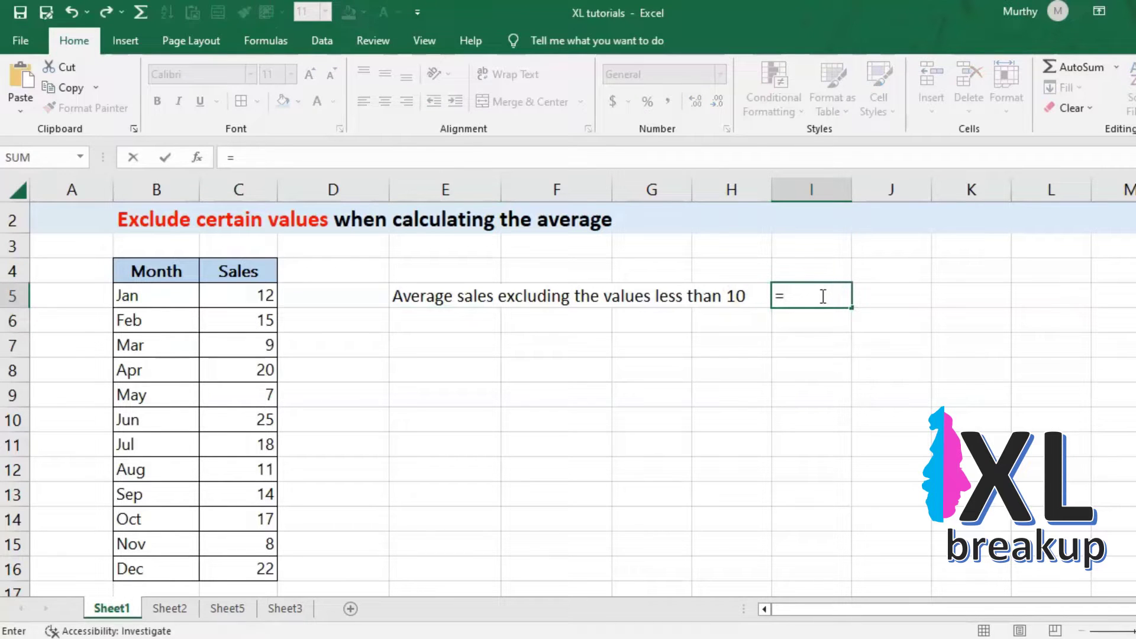
{"action": "type", "text": " AV"}
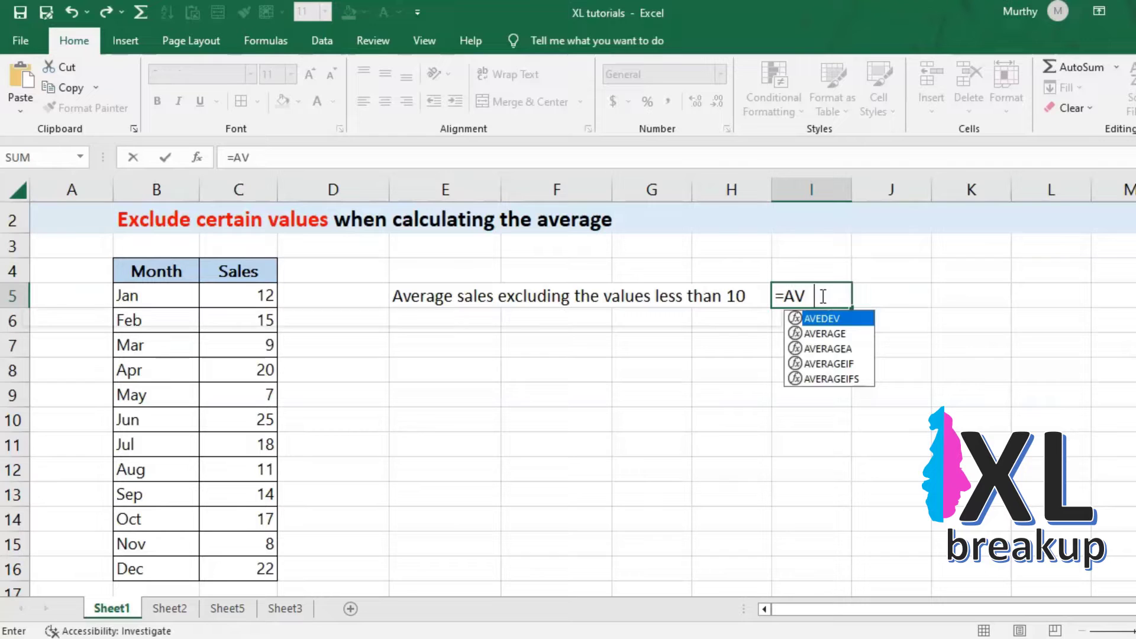
{"action": "type", "text": "ERAGEI"}
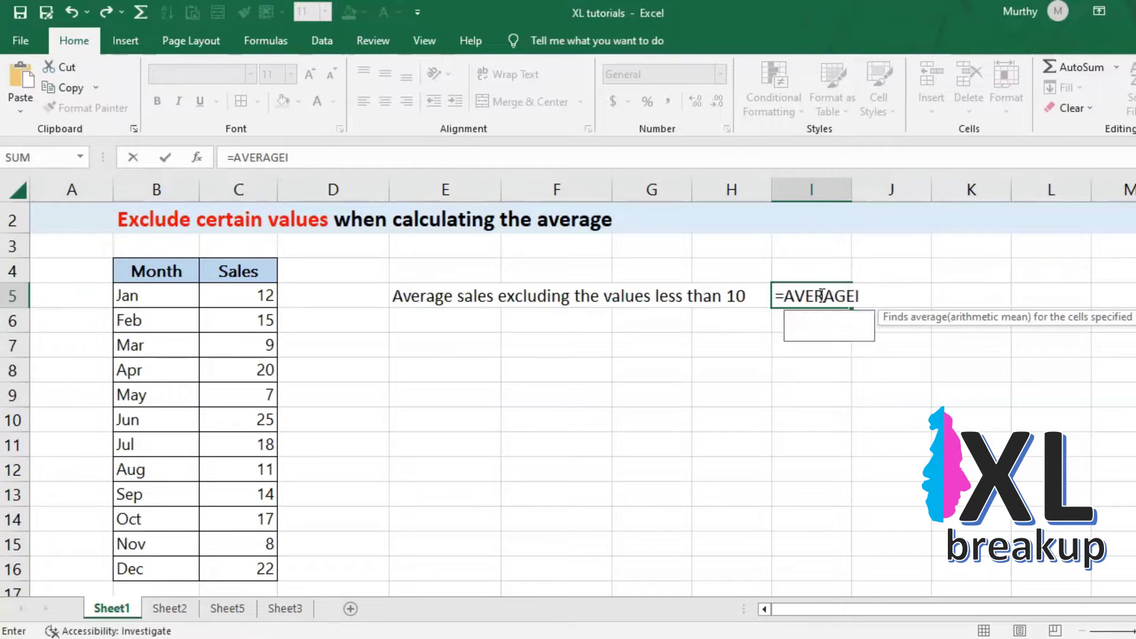
{"action": "type", "text": "F"}
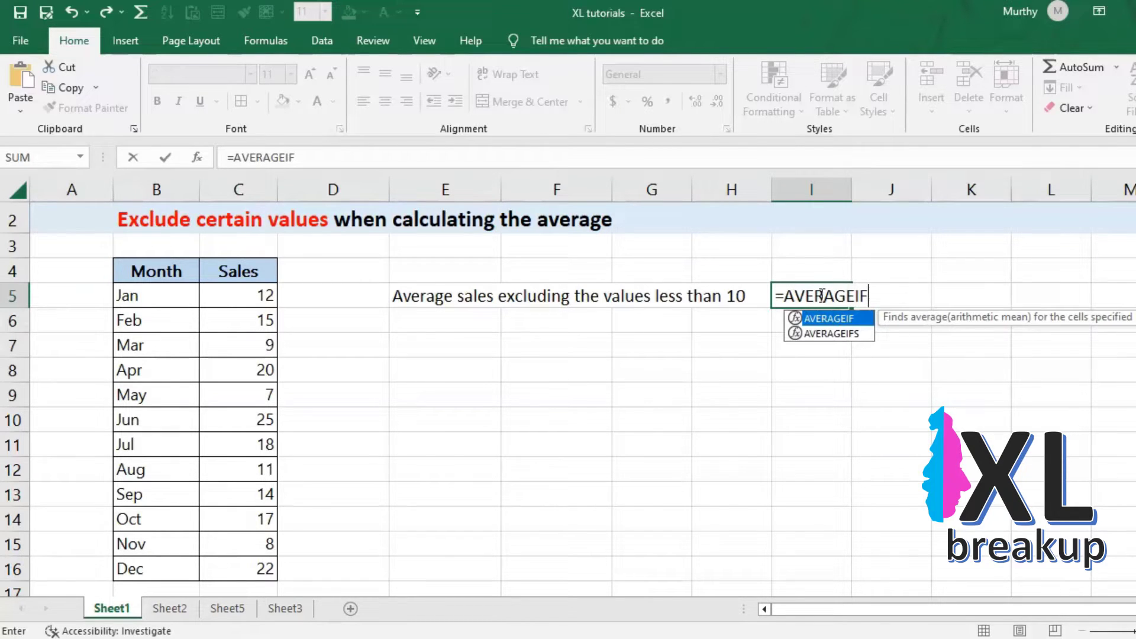
{"action": "type", "text": "("}
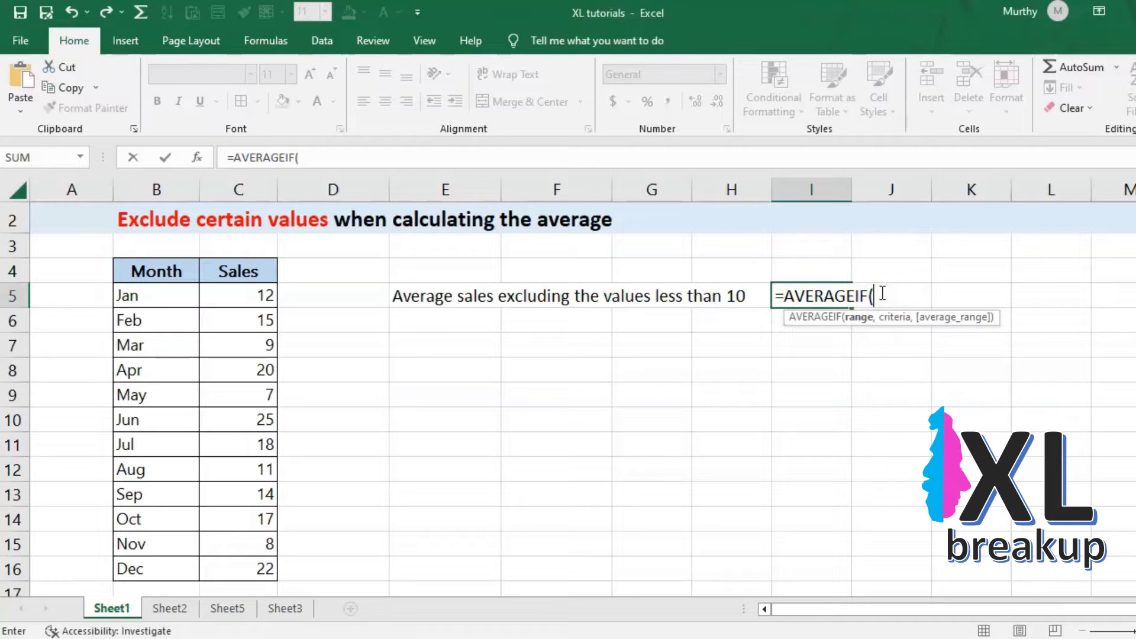
{"action": "type", "text": "C5"}
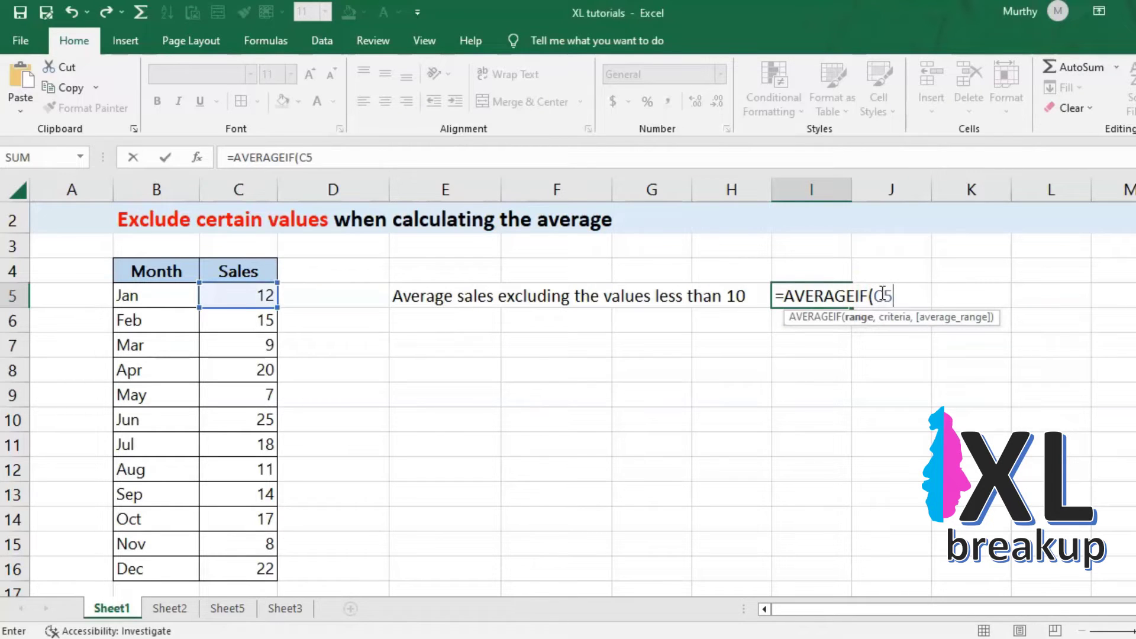
{"action": "type", "text": ":C1"}
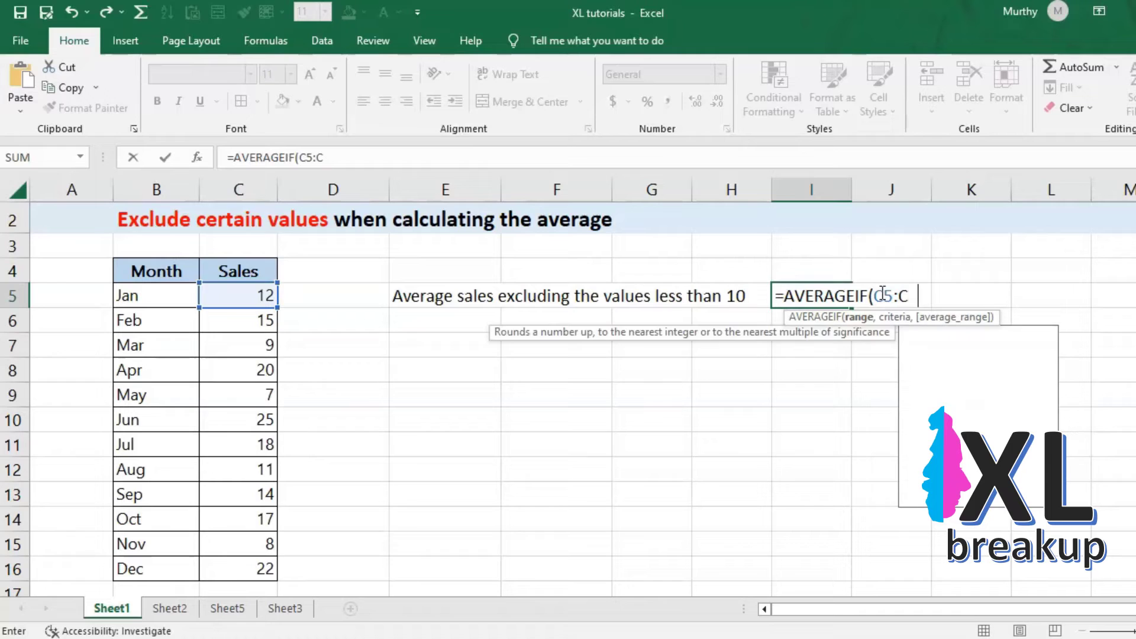
{"action": "type", "text": "6,"}
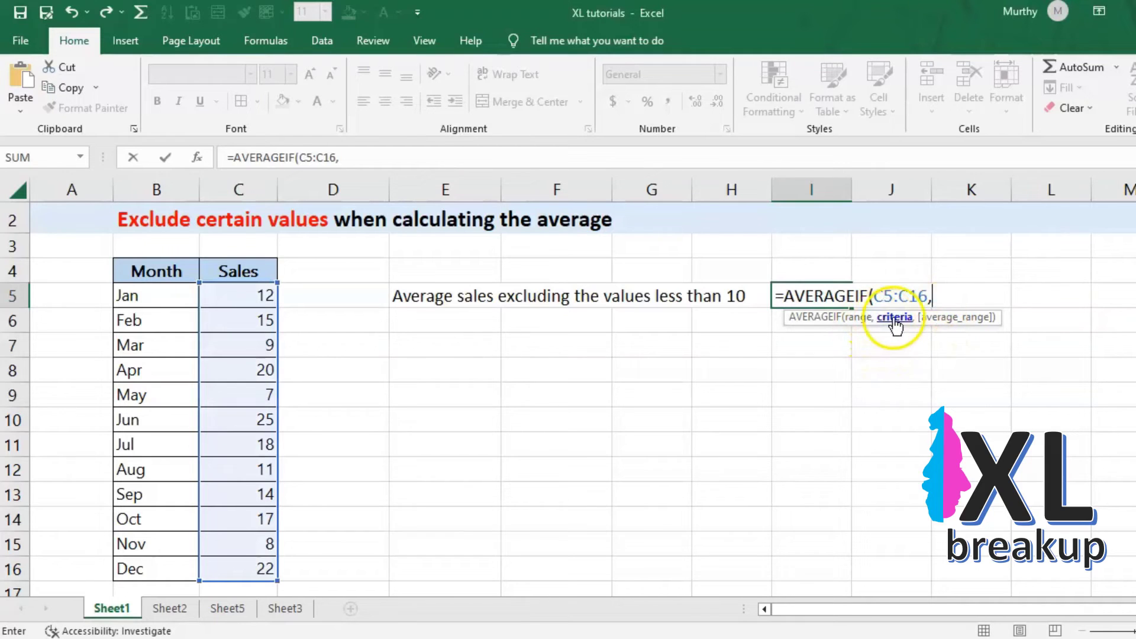
{"action": "type", "text": "\">10\""}
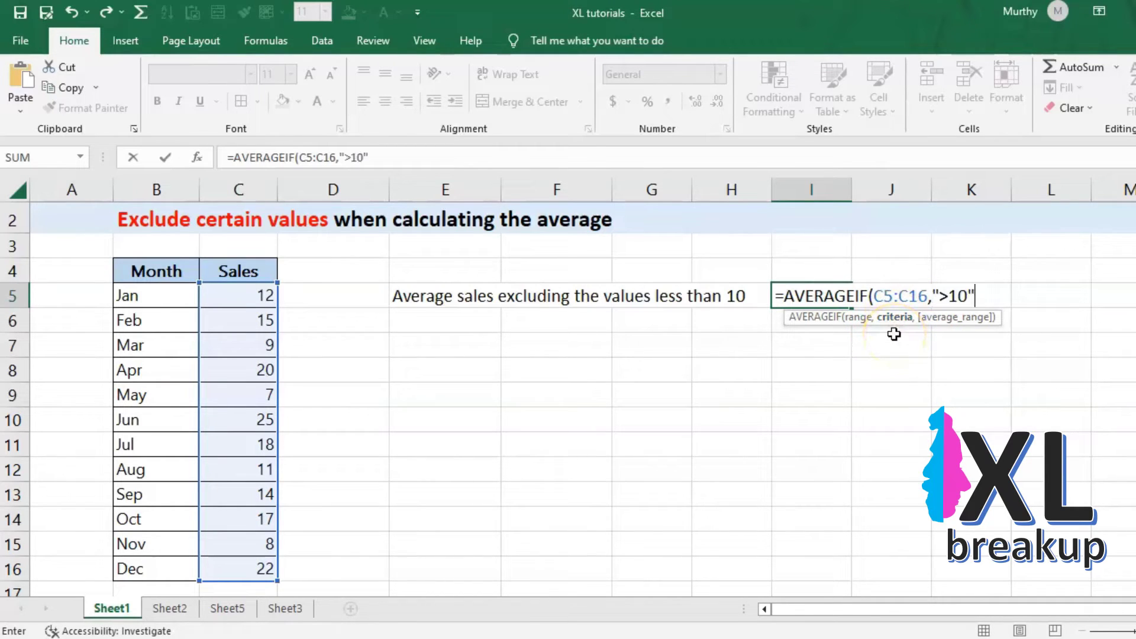
{"action": "type", "text": ")"}
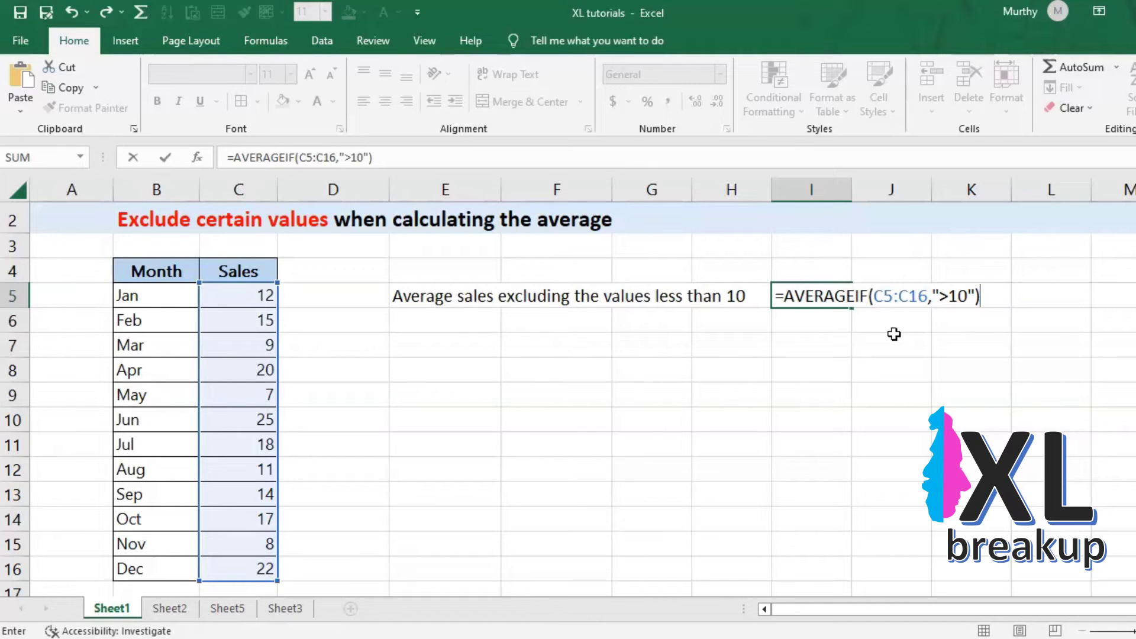
Complete the formula with C5:C16,">10") so I5 shows 17.1111
{"action": "key", "text": "Return"}
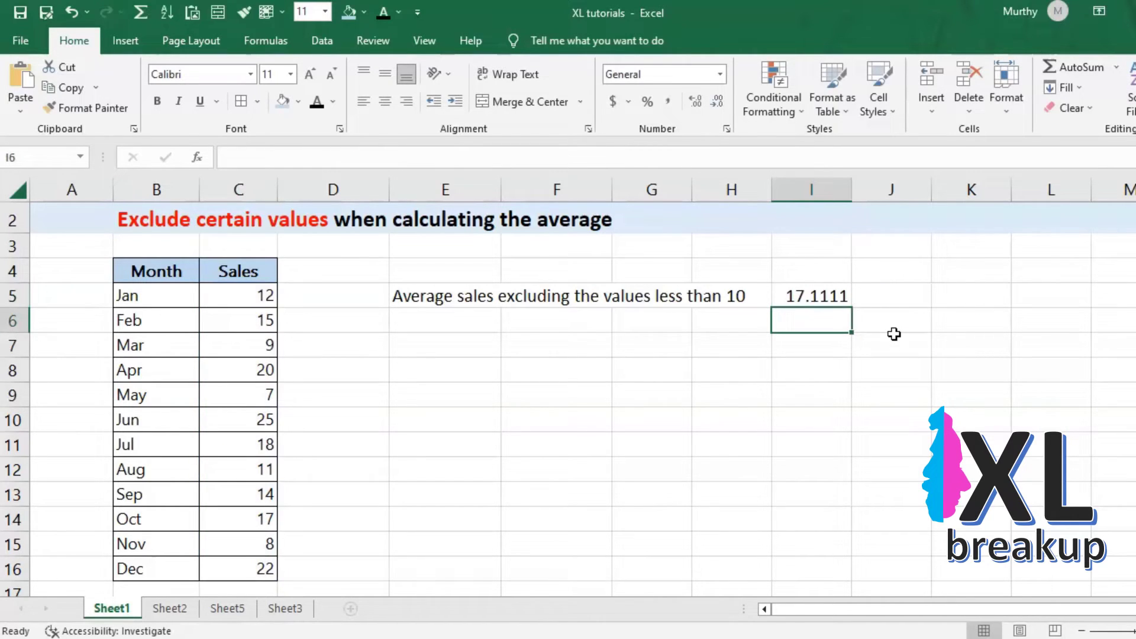